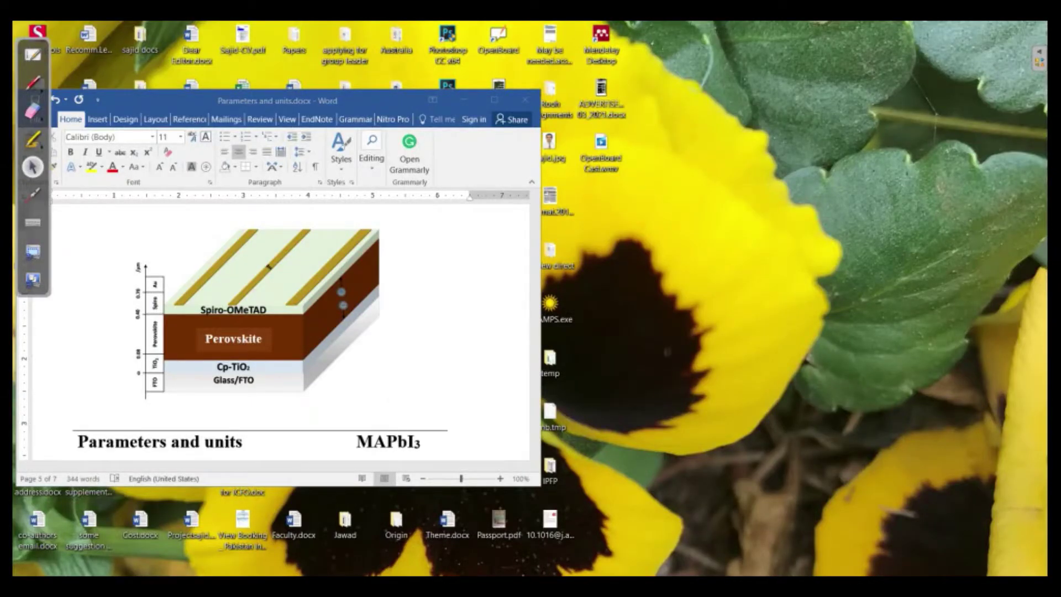
# Scroll the Word table to show MAPbI3 thickness 350 nm, permittivity 25 and Eg 1.5 eV
pyautogui.click(387, 397)
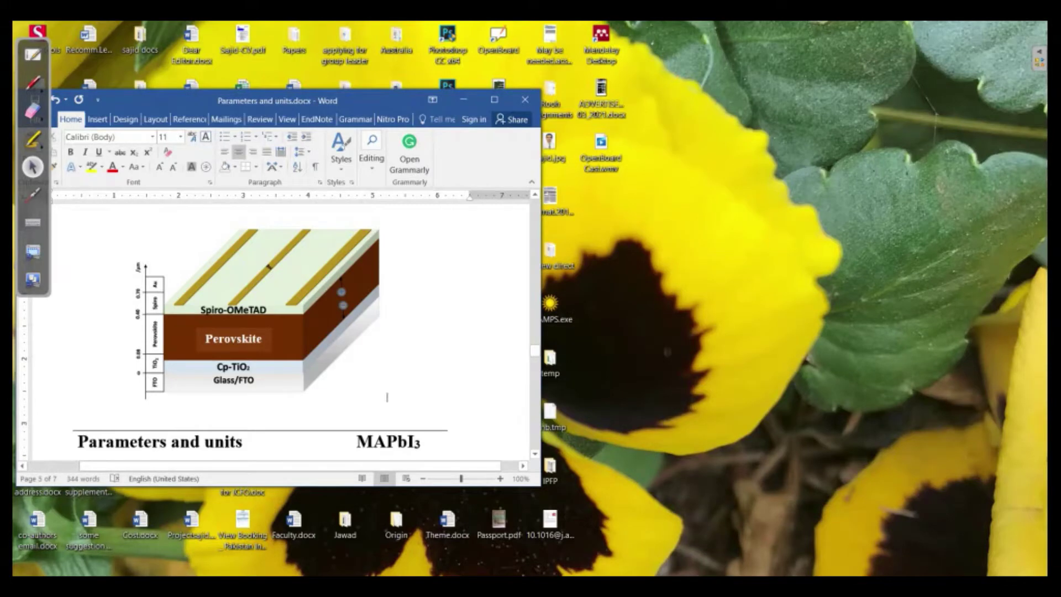
pyautogui.scroll(-1, 276, 332)
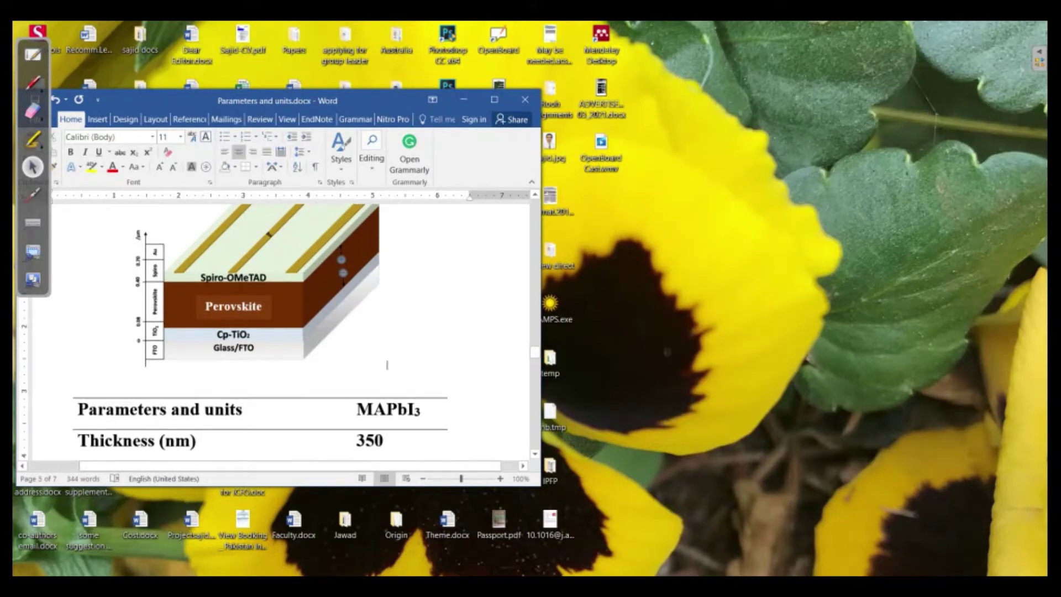
pyautogui.scroll(-2, 302, 332)
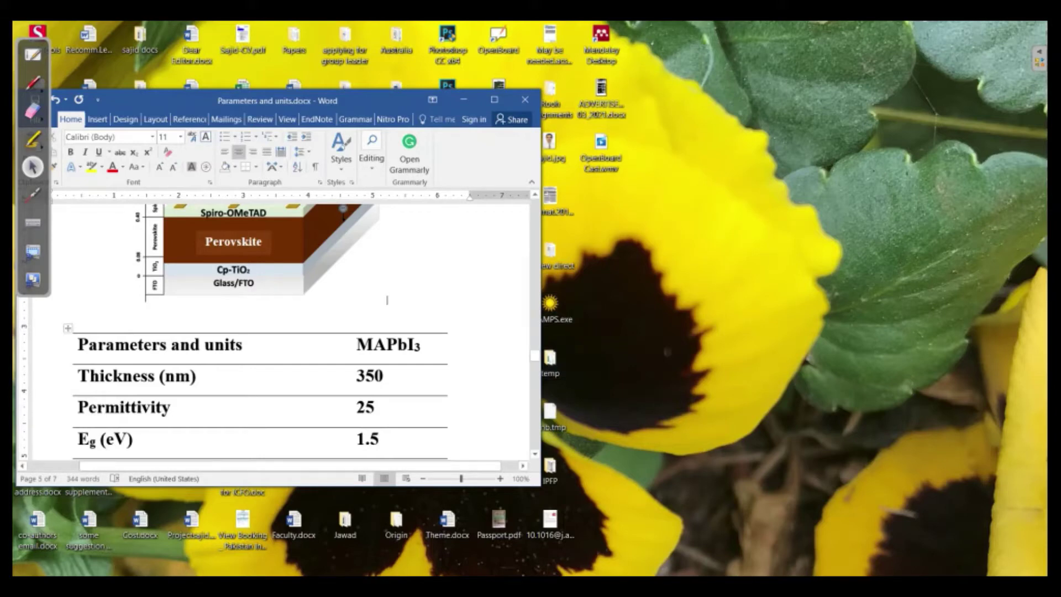
# Launch wxAMPS, turn Light On in the Ambient settings, and bring up the Material dialog
pyautogui.doubleClick(549, 304)
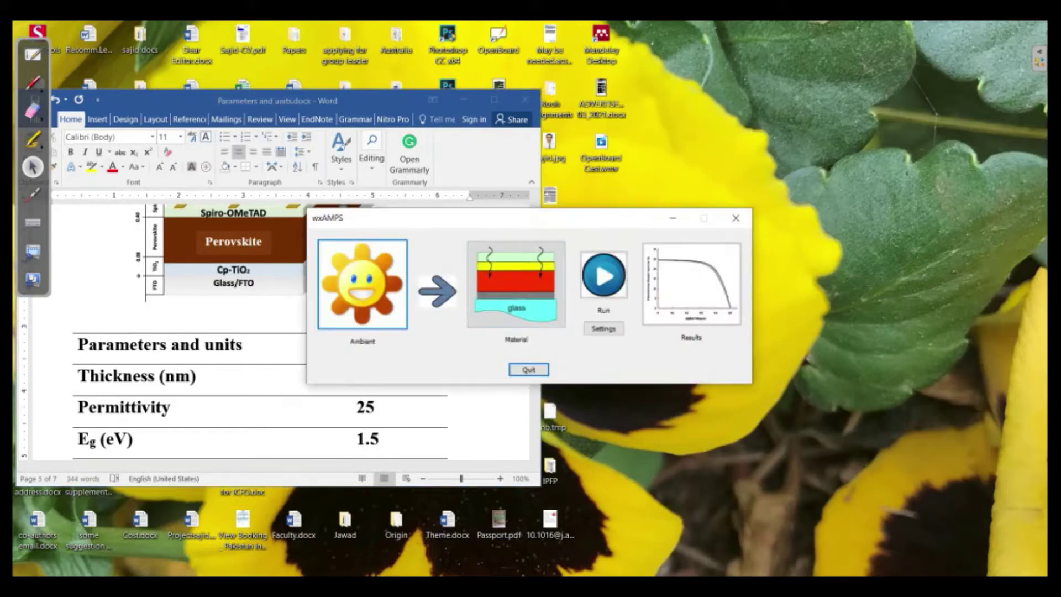
pyautogui.moveTo(469, 217); pyautogui.dragTo(686, 171)
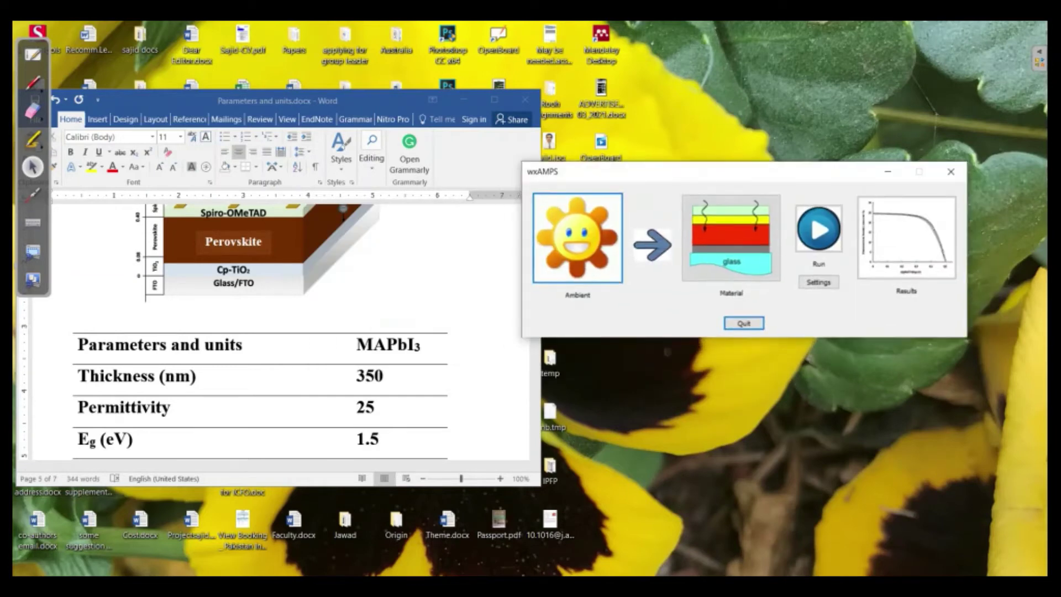
pyautogui.click(577, 238)
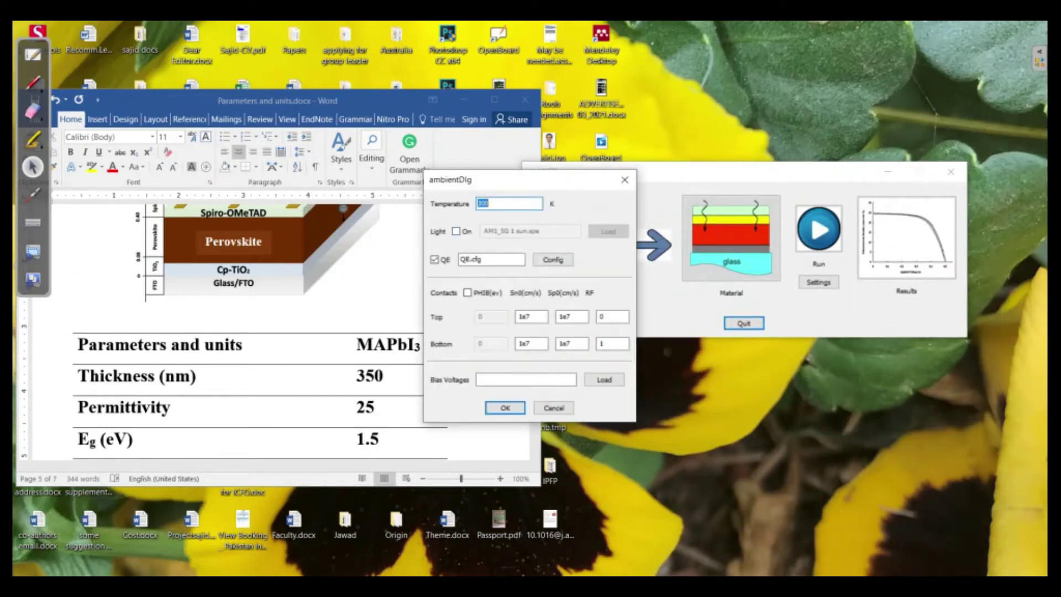
pyautogui.click(456, 231)
pyautogui.click(505, 408)
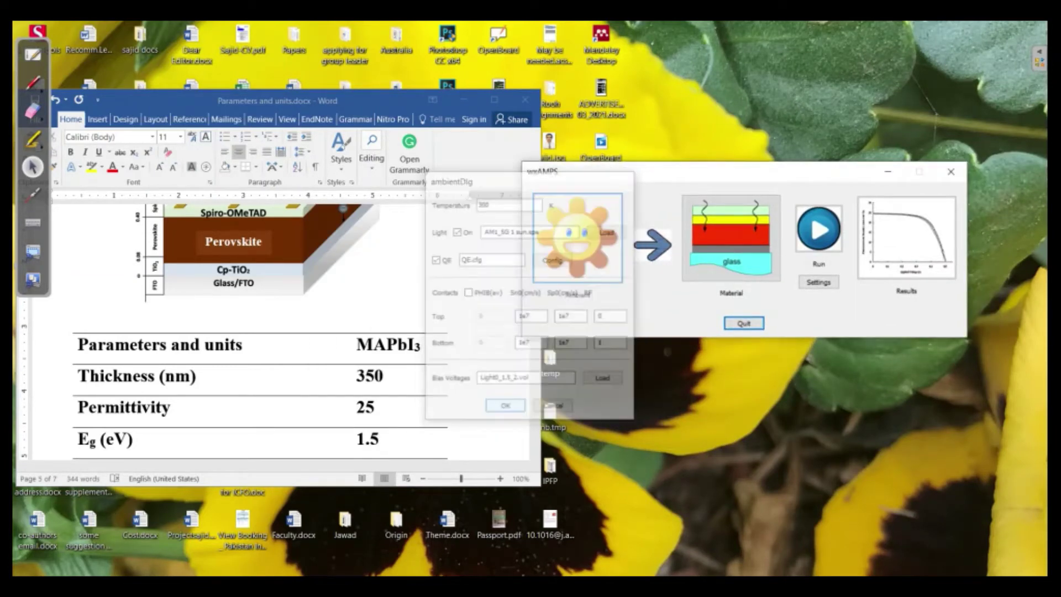
pyautogui.click(731, 238)
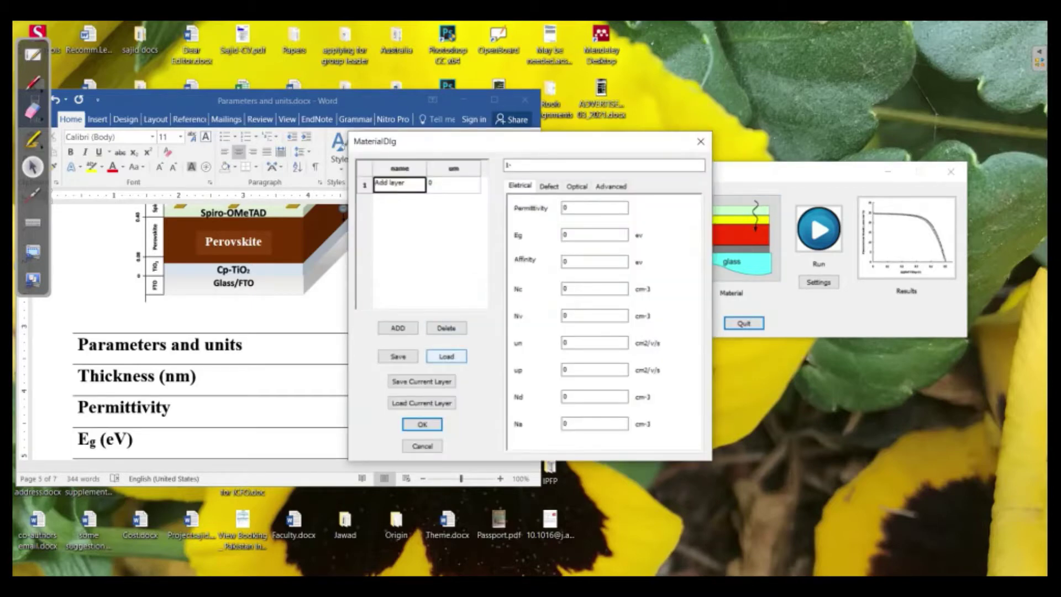
# Load First layer.dev so the 0.03 µm TiO2 layer appears in the material dialog
pyautogui.click(446, 356)
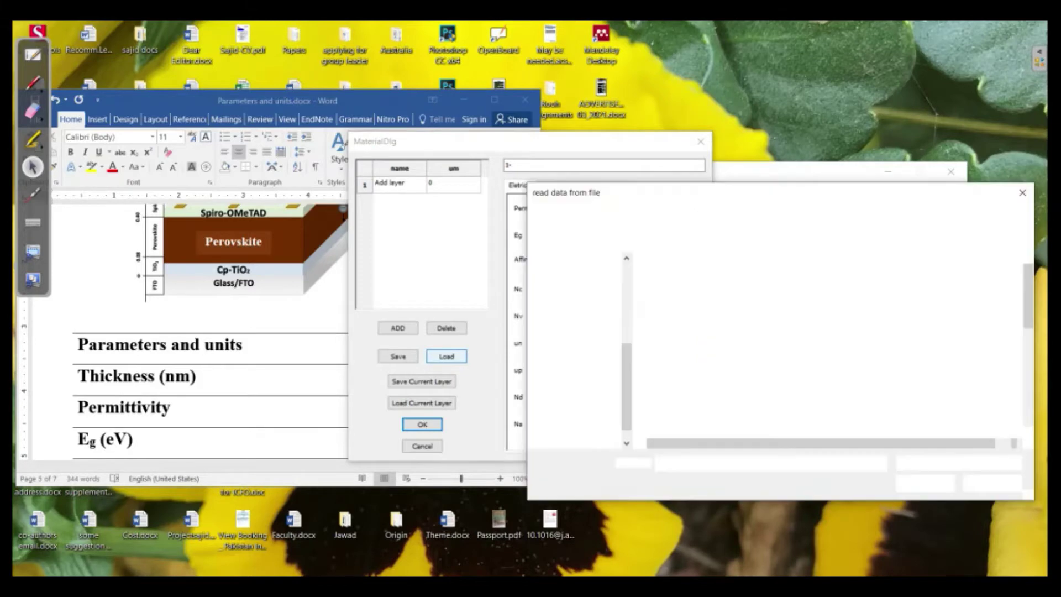
pyautogui.moveTo(701, 192); pyautogui.dragTo(646, 101)
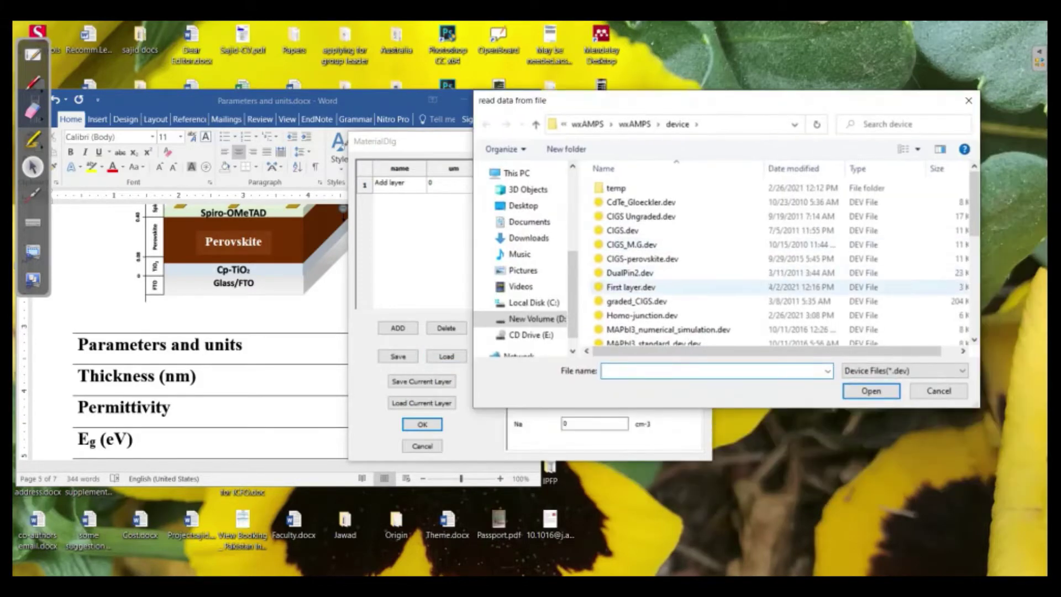
pyautogui.click(631, 287)
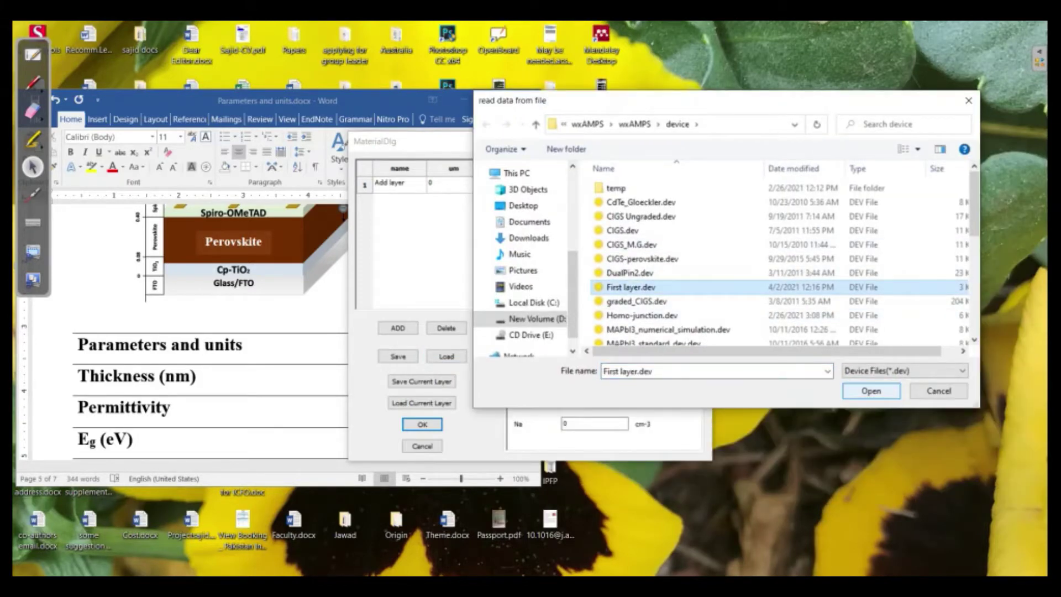
pyautogui.click(871, 391)
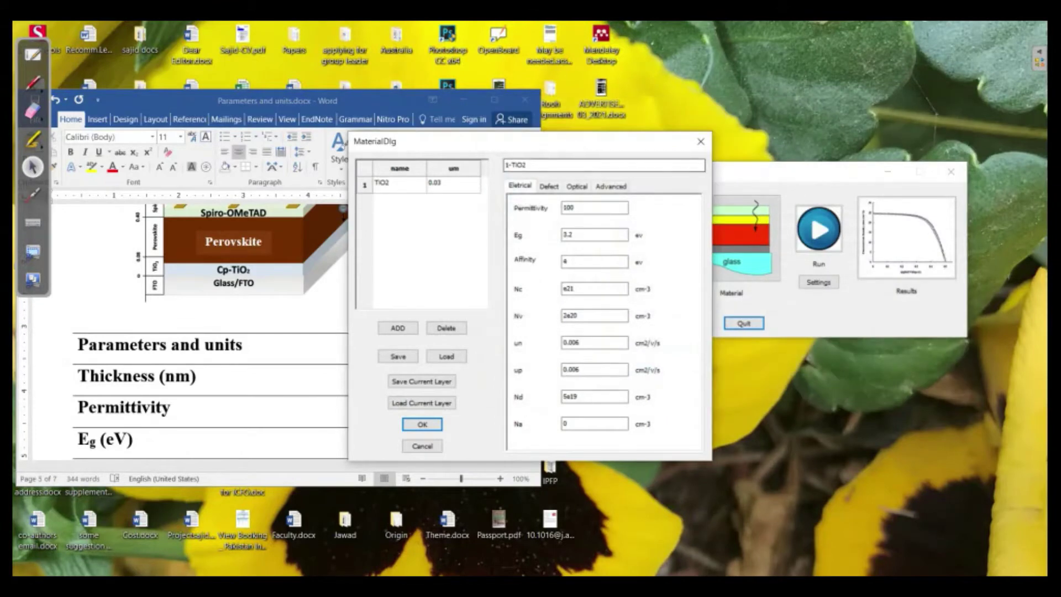
pyautogui.moveTo(530, 142); pyautogui.dragTo(545, 127)
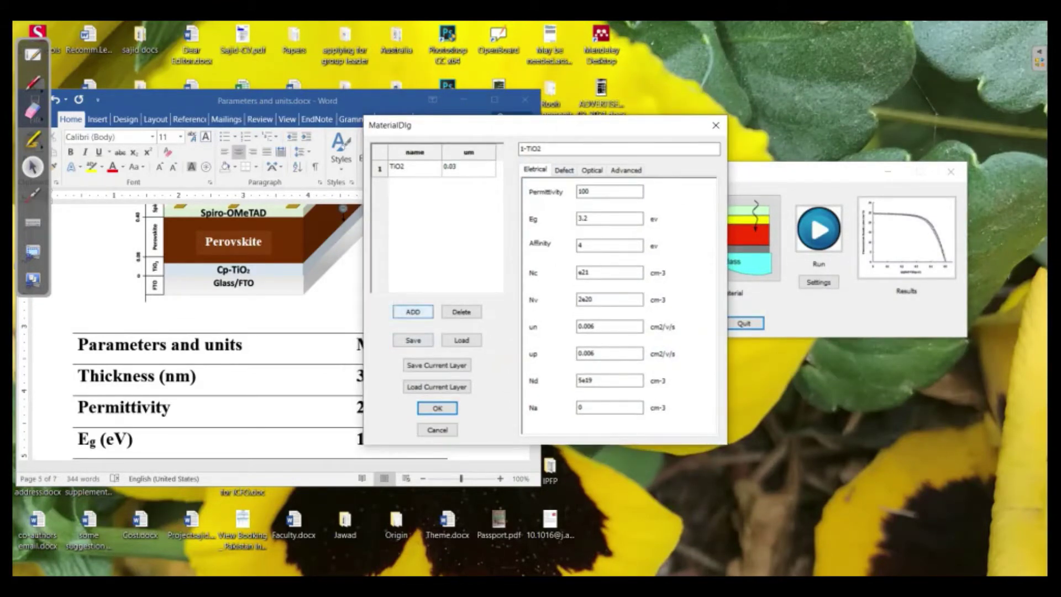
# Add a second layer row below TiO2 and name it CH3NH3PbI3
pyautogui.click(413, 312)
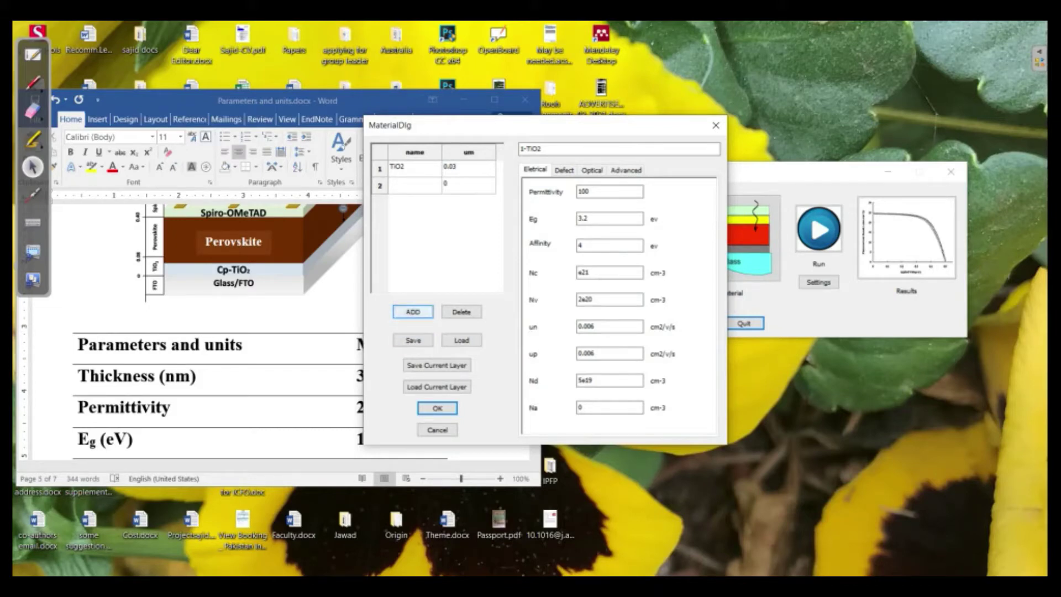
pyautogui.click(415, 186)
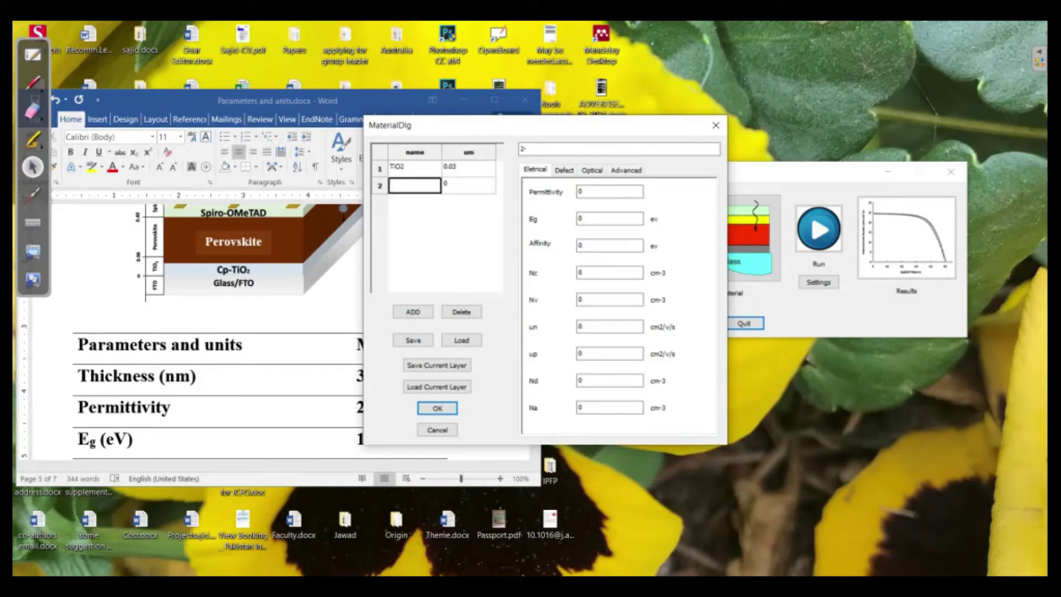
pyautogui.moveTo(470, 126); pyautogui.dragTo(659, 110)
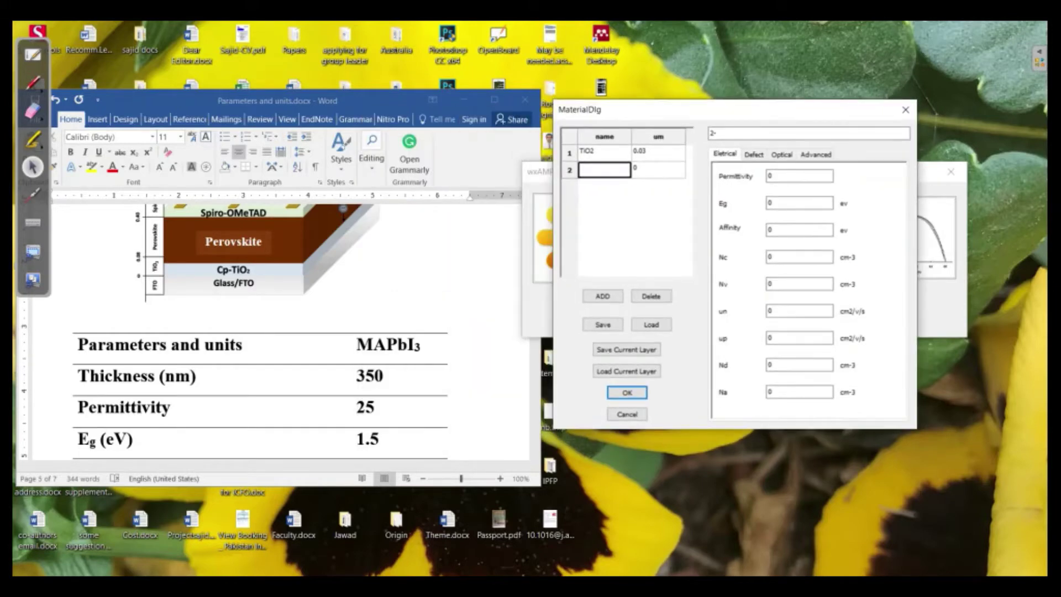
pyautogui.moveTo(385, 101); pyautogui.dragTo(381, 100)
pyautogui.hotkey('alt', 'Tab')
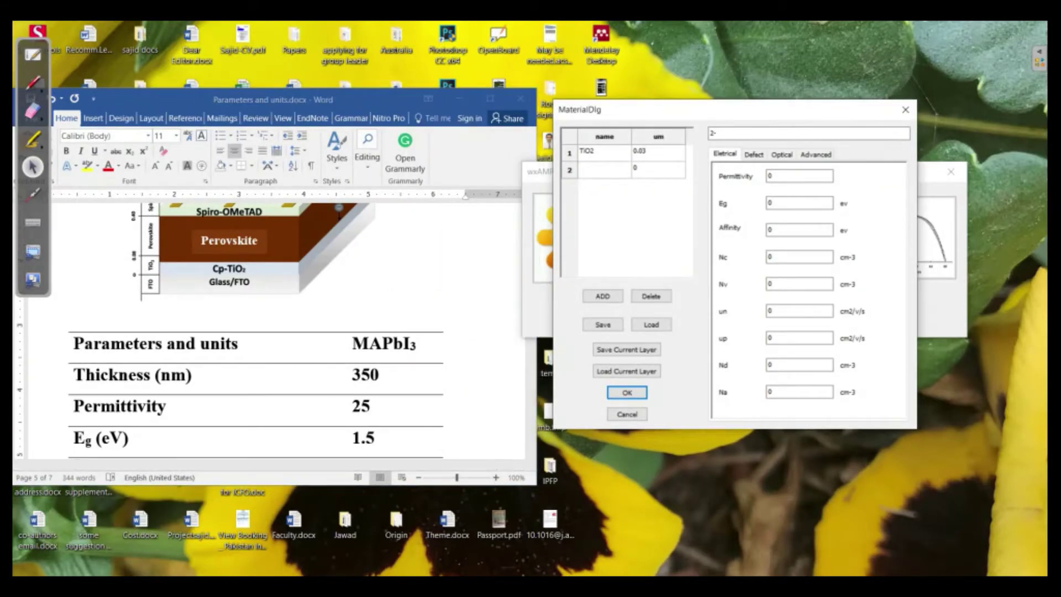
pyautogui.write('CH3NH3PbI3')
# Enter 0.35 µm as the CH3NH3PbI3 layer's thickness
pyautogui.click(657, 169)
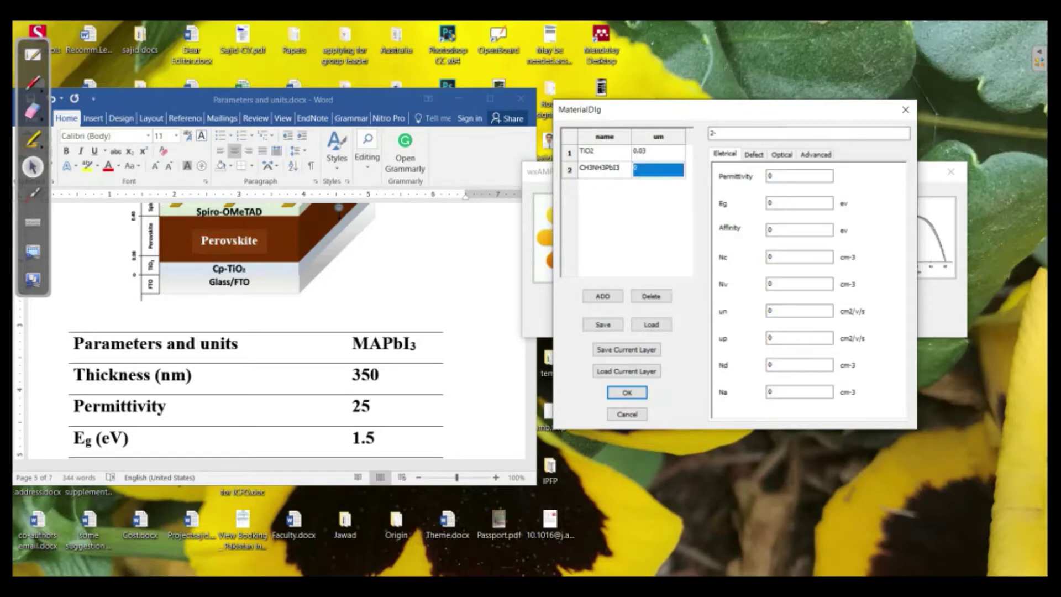
pyautogui.doubleClick(657, 170)
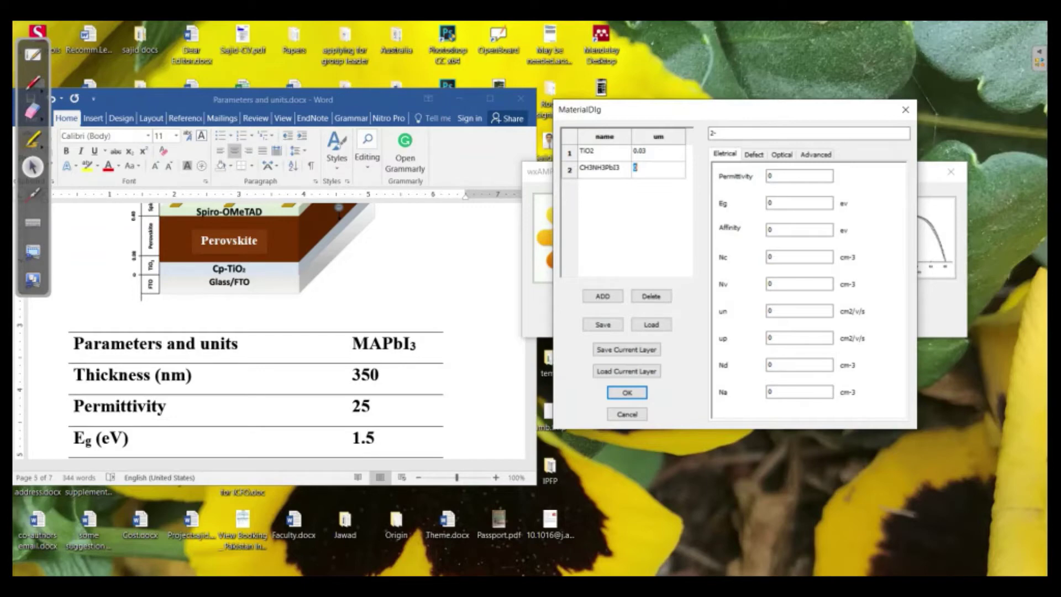
pyautogui.write('0.35')
# Set the CH3NH3PbI3 permittivity to 25, Eg to 1.5 and affinity to 3.93
pyautogui.doubleClick(771, 176)
pyautogui.write('25')
pyautogui.doubleClick(771, 204)
pyautogui.write('1.5')
pyautogui.press('Tab')
pyautogui.write('3.93')
# Enter 2.5e20 as the CH3NH3PbI3 layer's Nc value
pyautogui.press('Tab')
pyautogui.scroll(-3, 265, 332)
pyautogui.scroll(-1, 301, 333)
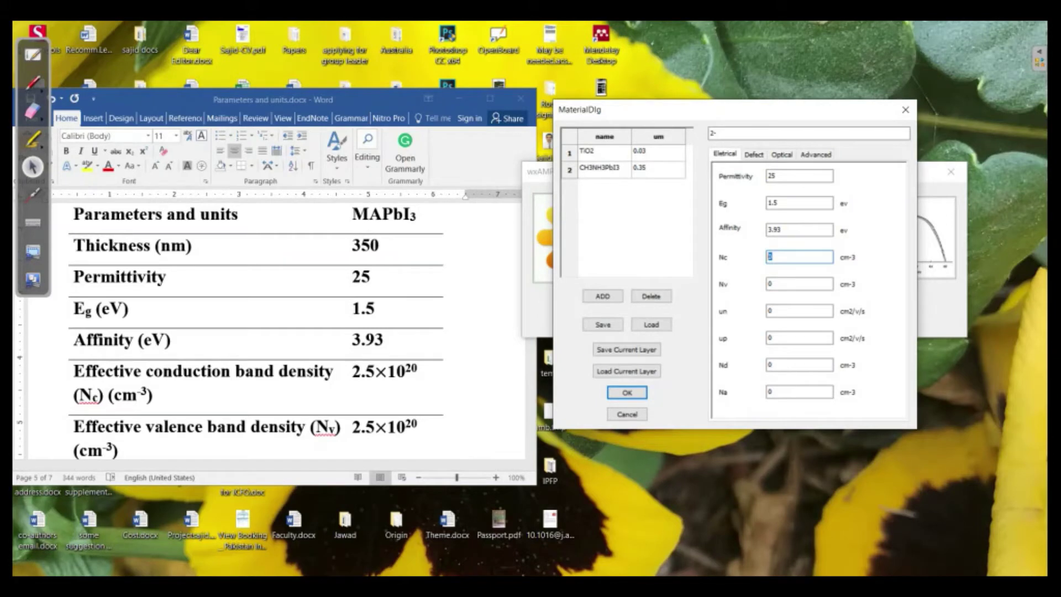
pyautogui.write('2.5e20')
pyautogui.press('Tab')
# Set Nv to 2.5e20 and both electron and hole mobilities to 50
pyautogui.write('2.5e20')
pyautogui.click(799, 311)
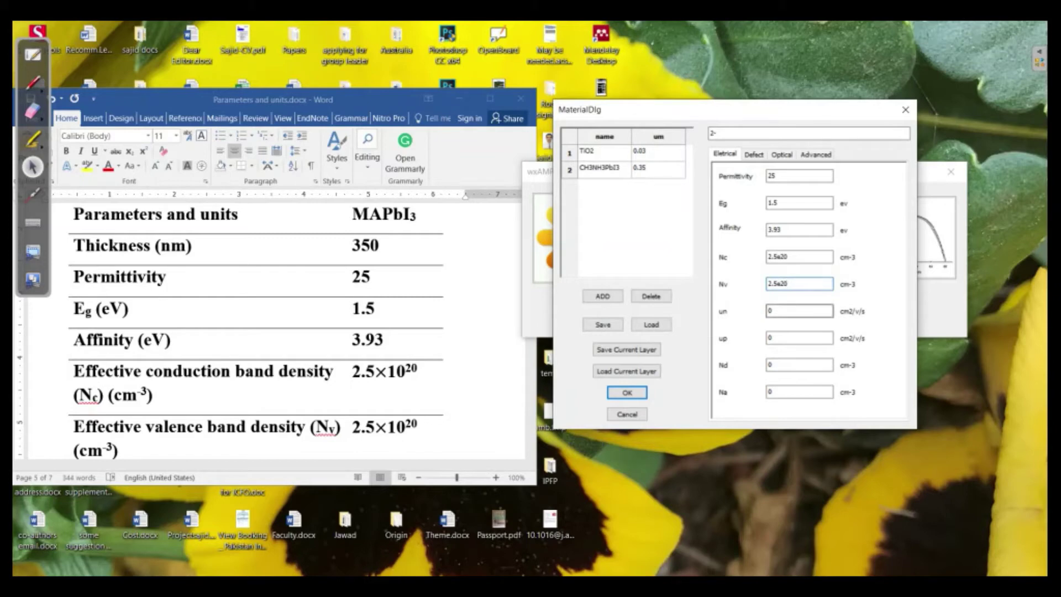
pyautogui.press('Tab')
pyautogui.write('50')
pyautogui.press('Tab')
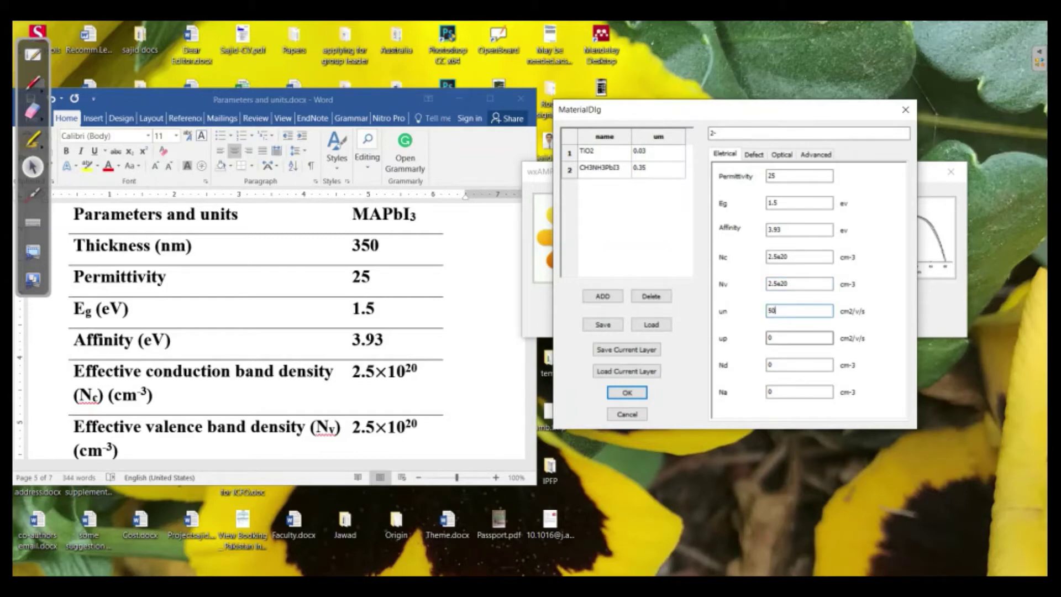
pyautogui.write('50')
# Leave donor Nd and acceptor Na concentrations at 0 and scroll further down the parameters
pyautogui.press('Tab')
pyautogui.click(791, 391)
pyautogui.scroll(-3, 254, 331)
pyautogui.scroll(-3, 254, 332)
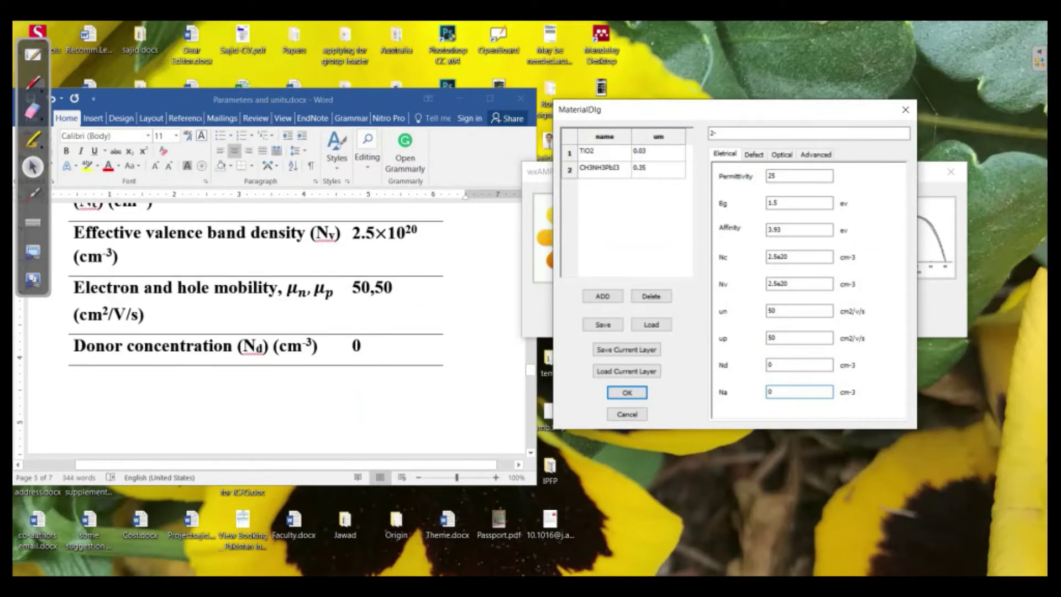
pyautogui.scroll(-3, 254, 331)
pyautogui.scroll(-2, 254, 332)
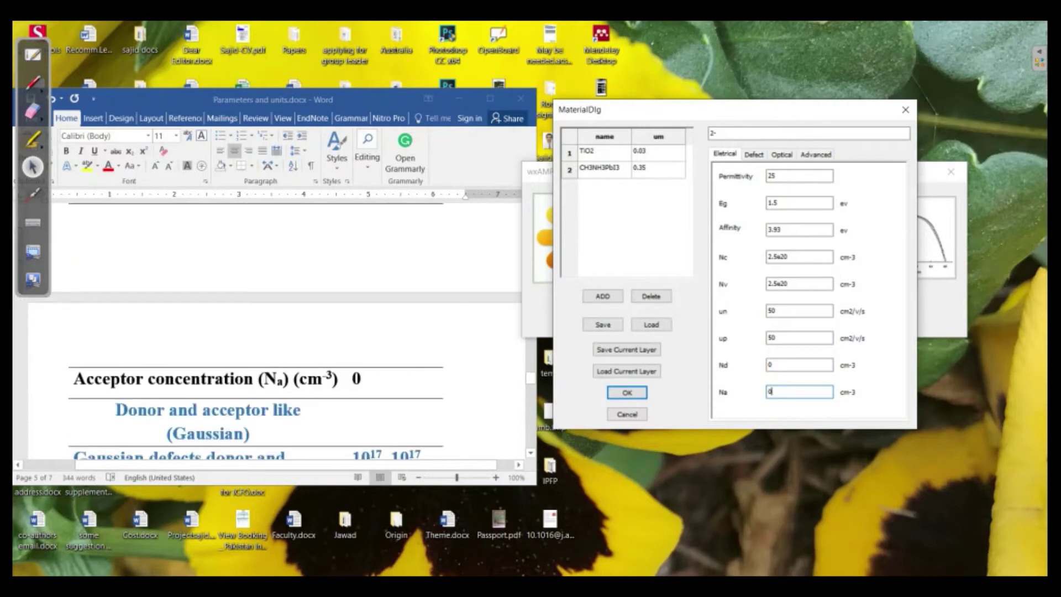
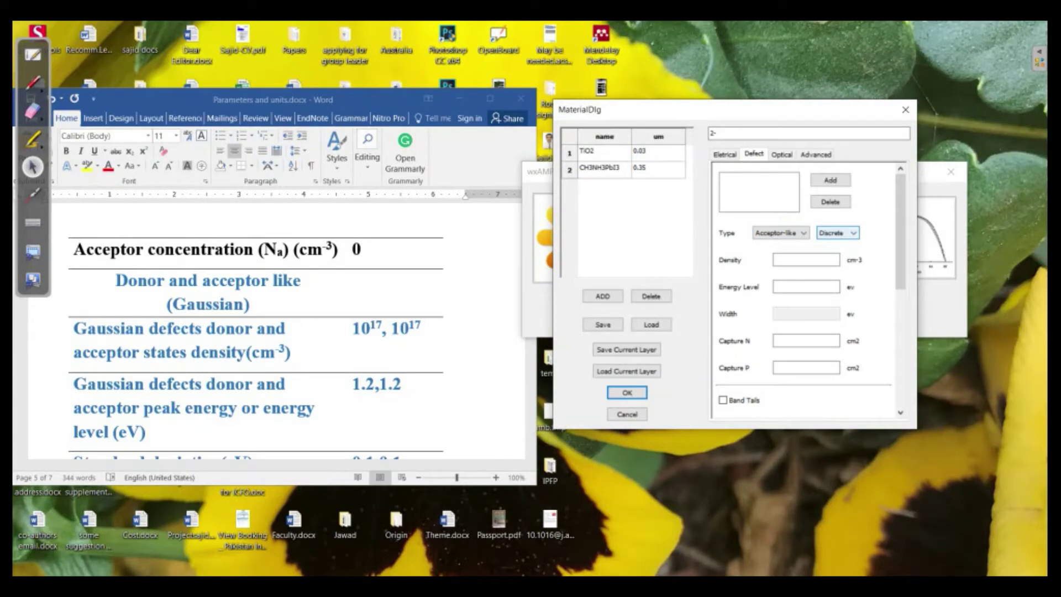
# Add a new defect and make it Donor-like with a Gaussian distribution (1-DonorLike_G)
pyautogui.click(830, 181)
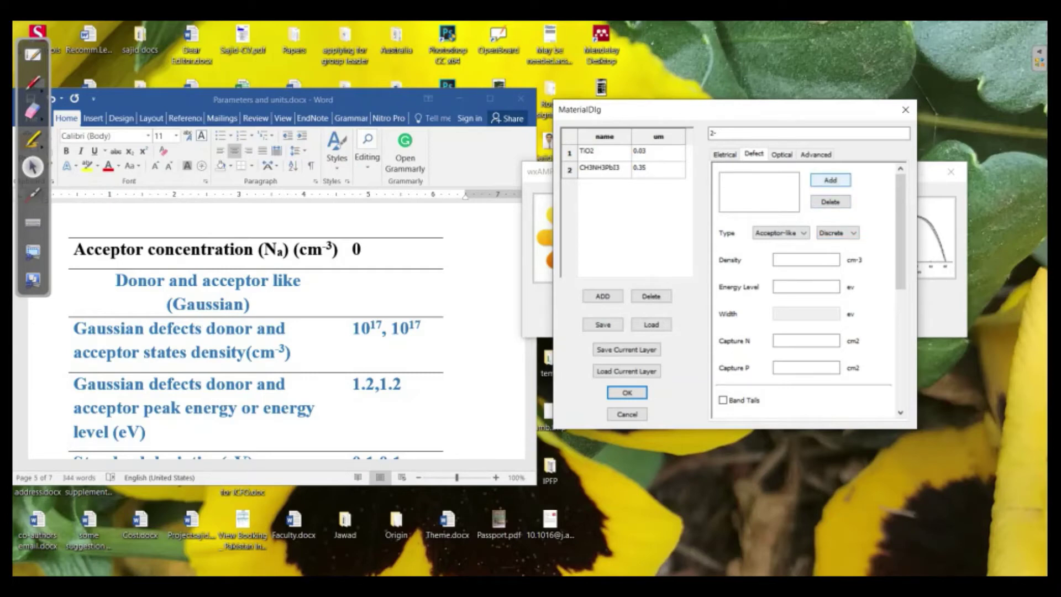
pyautogui.click(830, 180)
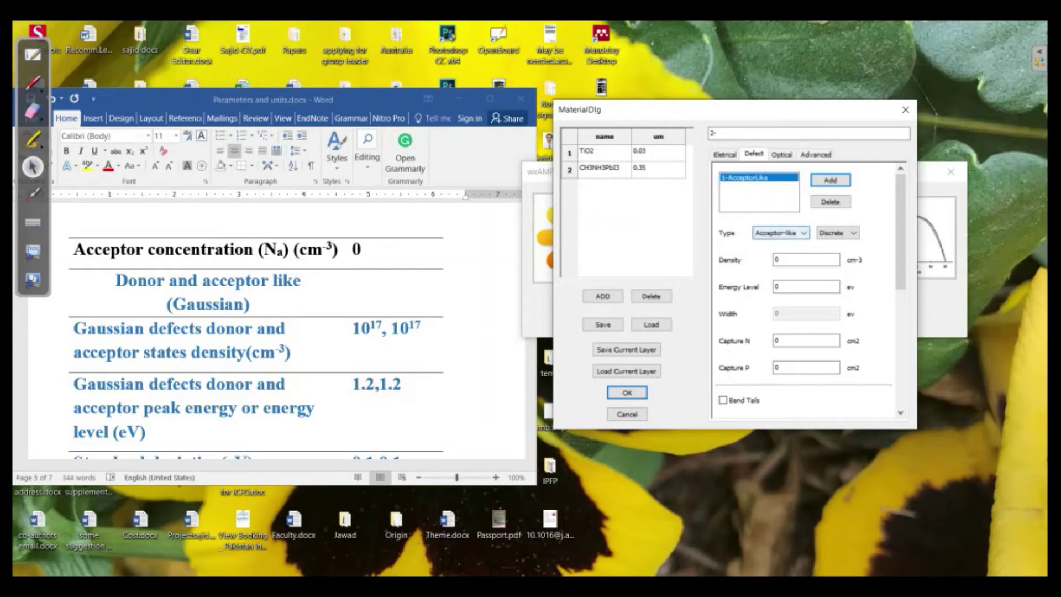
pyautogui.click(782, 233)
pyautogui.click(780, 252)
pyautogui.click(839, 233)
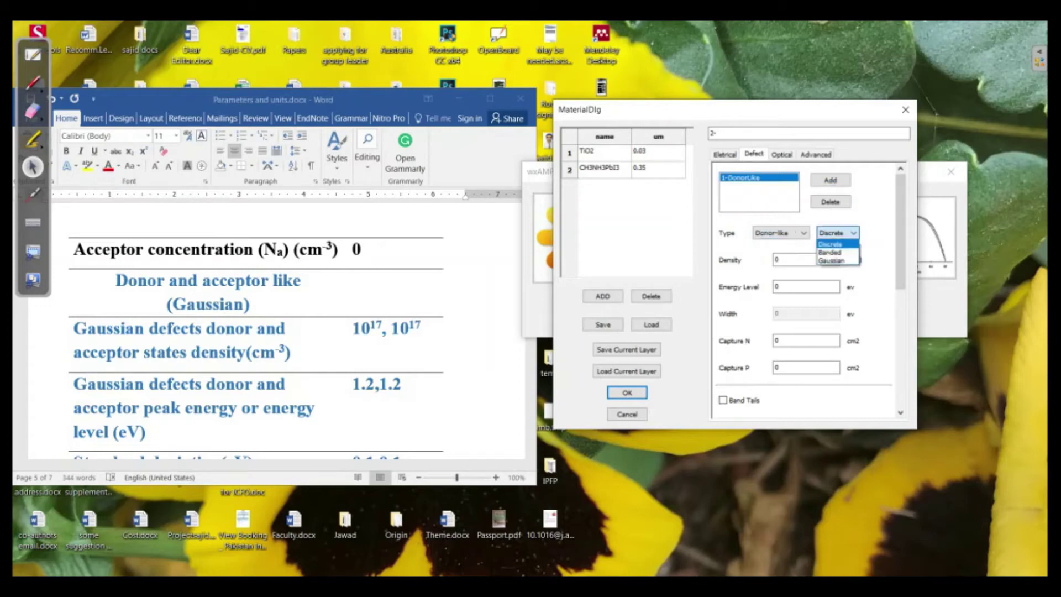
pyautogui.click(837, 244)
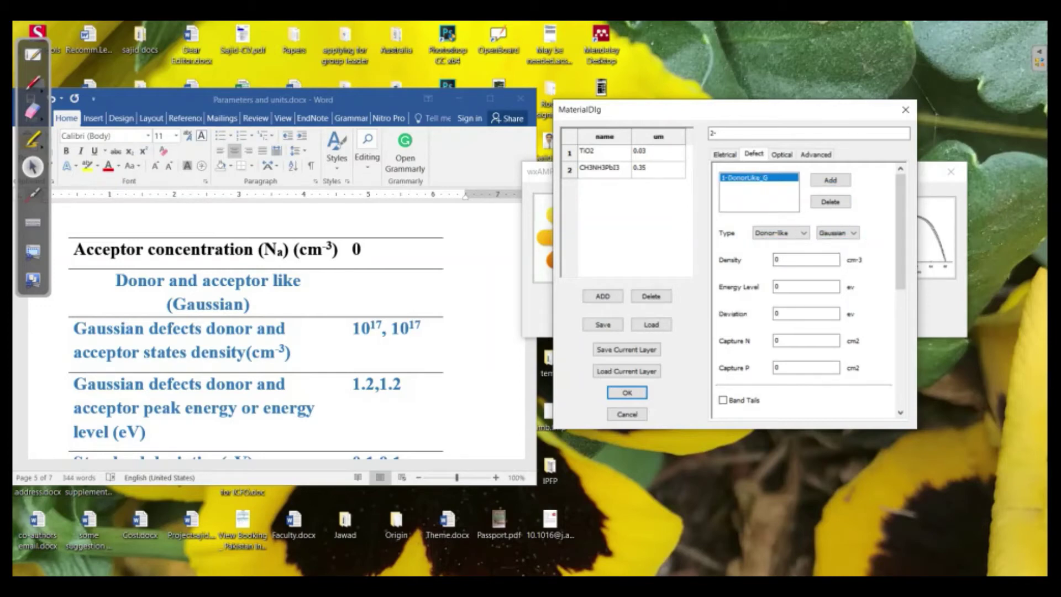
# Set the defect density to e17 and the energy level to 1.2 eV
pyautogui.press('Tab')
pyautogui.write('10')
pyautogui.press('BackSpace')
pyautogui.press('BackSpace')
pyautogui.write('e17')
pyautogui.press('Tab')
pyautogui.write('1.2')
# Set deviation to 0.1 eV and capture cross-sections N e-20 and P e-19 cm2
pyautogui.press('Tab')
pyautogui.scroll(-3, 274, 332)
pyautogui.write('0.1')
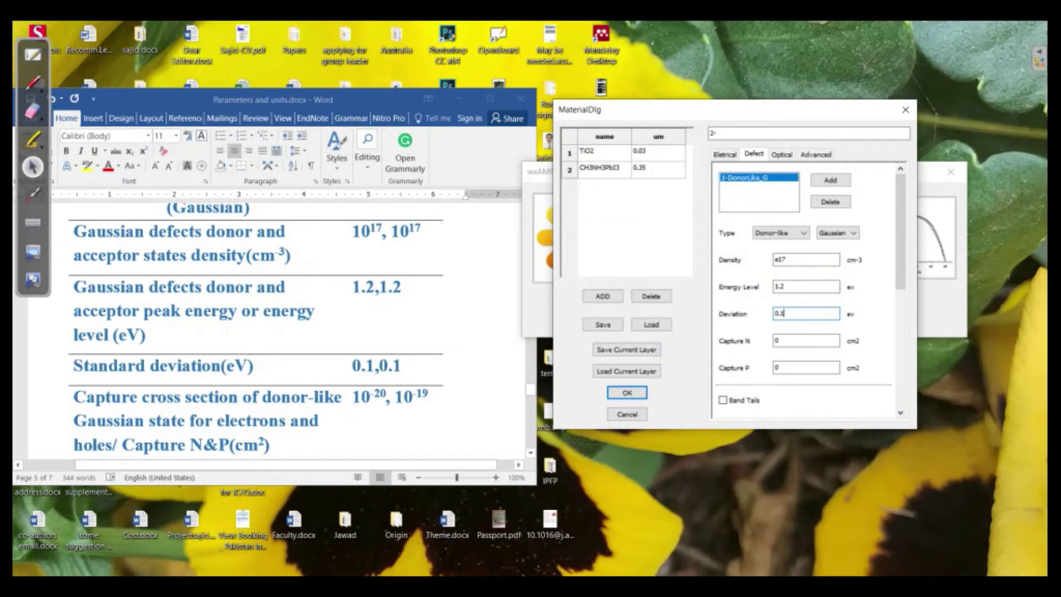
pyautogui.press('Tab')
pyautogui.scroll(-1, 256, 328)
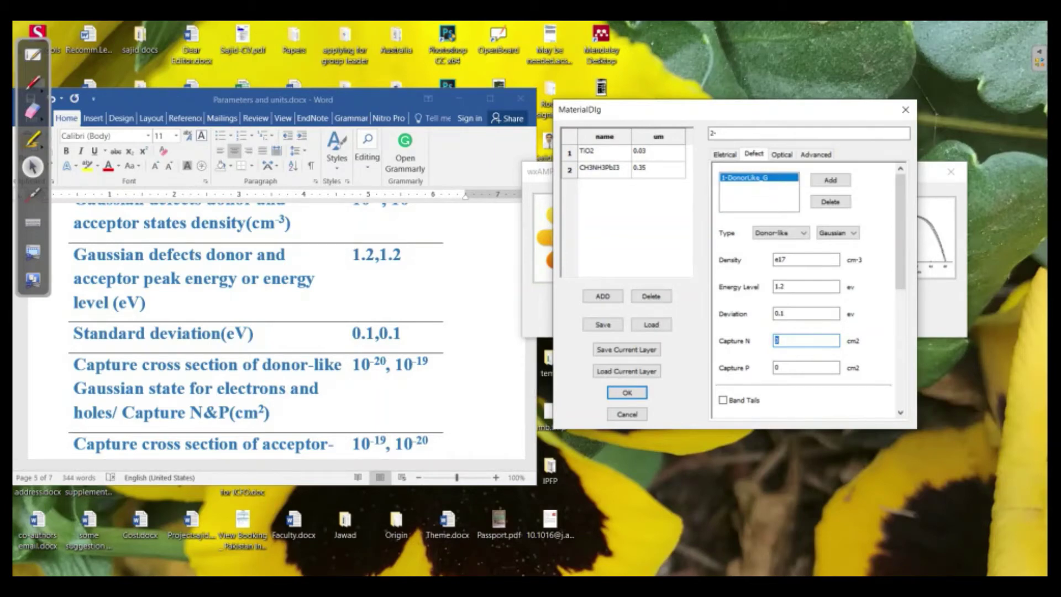
pyautogui.write('e-20')
pyautogui.press('Tab')
pyautogui.write('e-19')
pyautogui.scroll(-2, 806, 292)
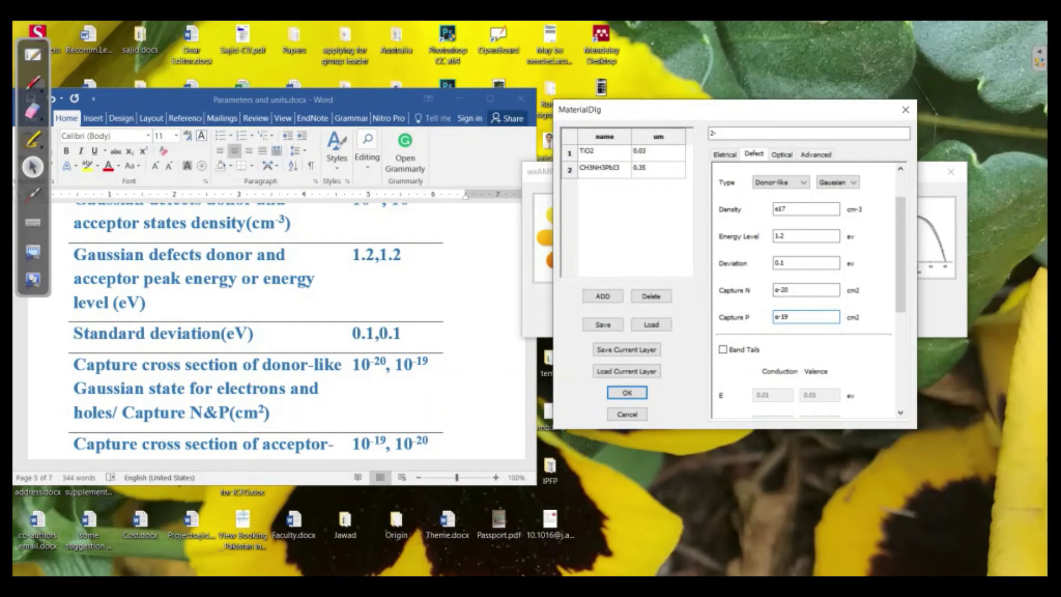
pyautogui.scroll(-2, 806, 287)
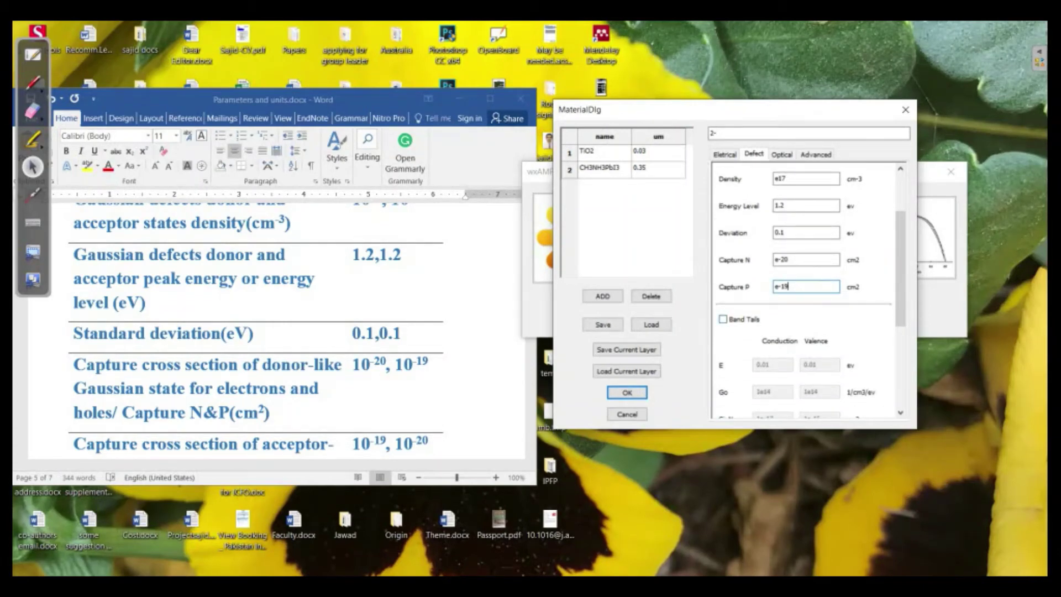
# Enable Band Tails and set the tail energy E to 0.015 eV
pyautogui.click(723, 319)
pyautogui.scroll(-2, 254, 331)
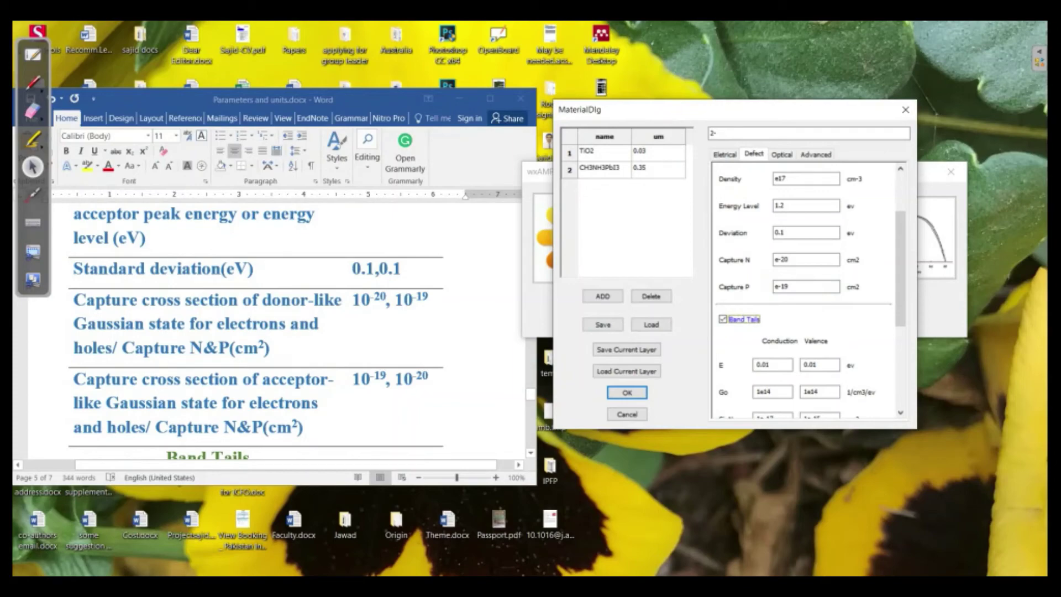
pyautogui.scroll(-5, 256, 331)
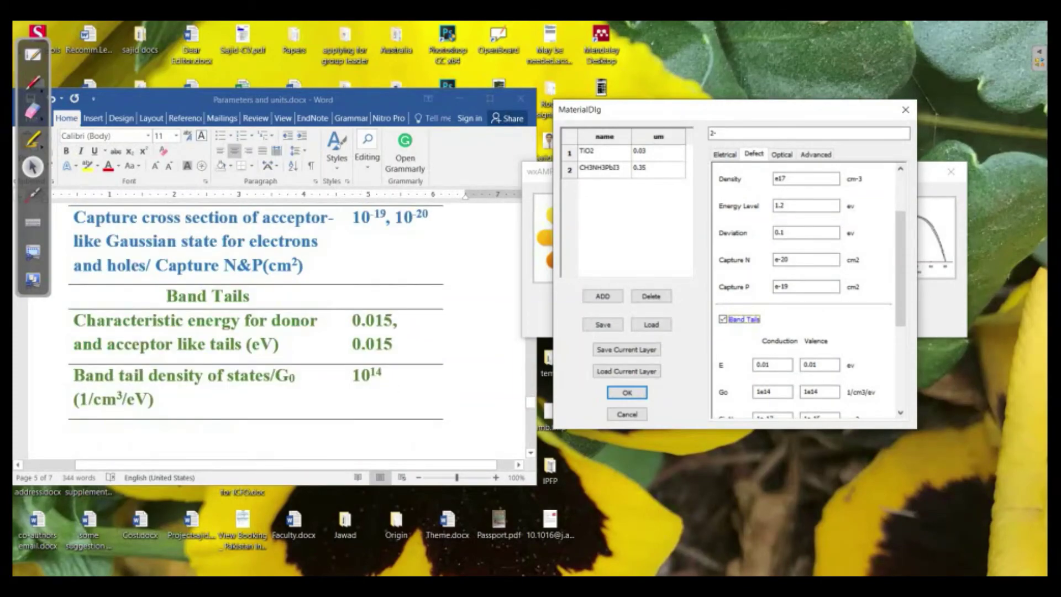
pyautogui.click(772, 364)
pyautogui.write('55')
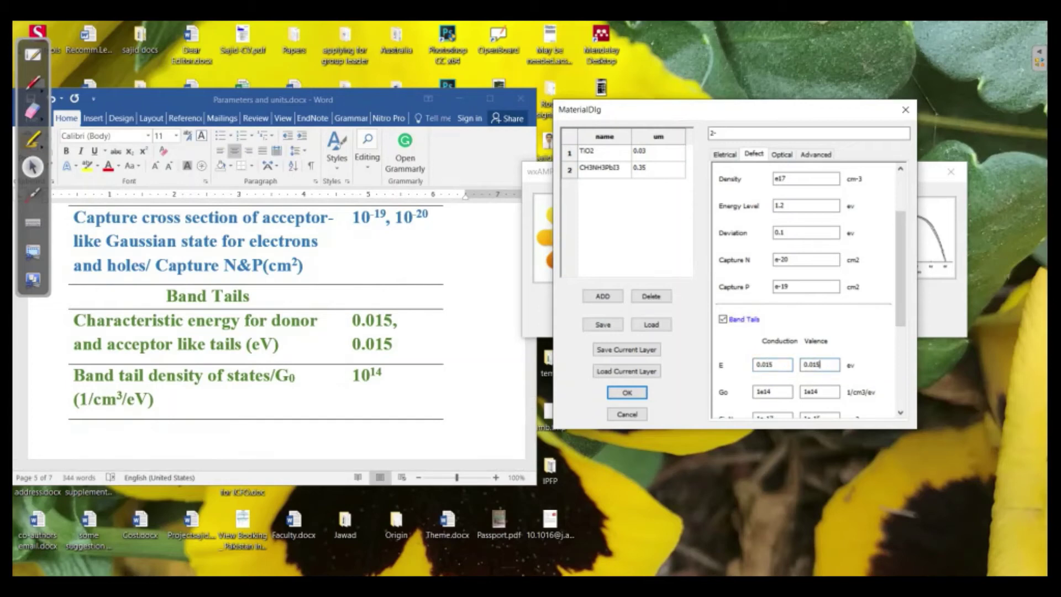
pyautogui.scroll(-2, 806, 290)
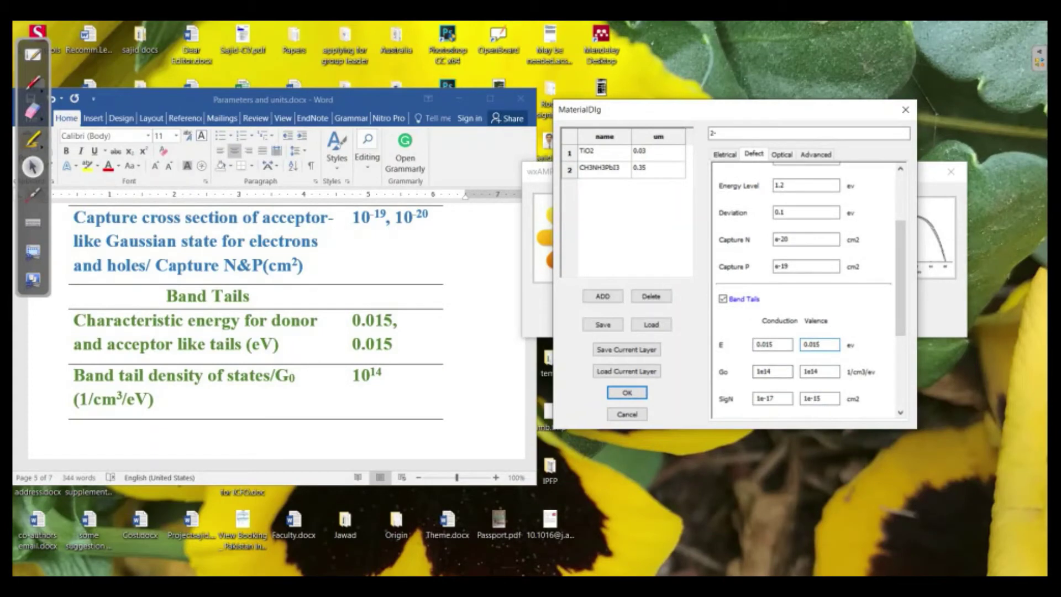
pyautogui.scroll(-1, 773, 361)
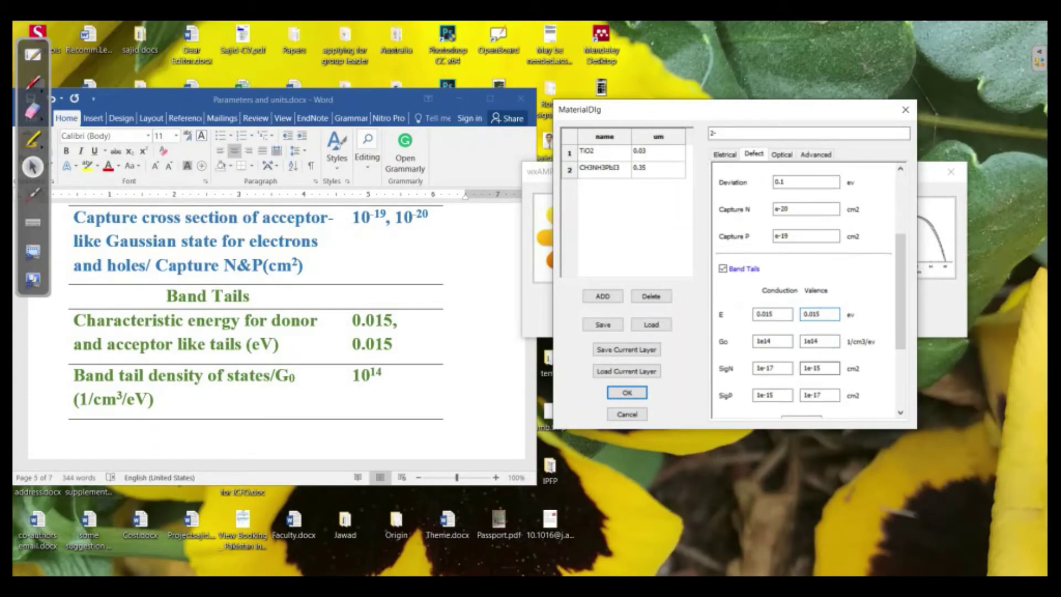
pyautogui.scroll(-1, 773, 361)
pyautogui.scroll(-2, 276, 331)
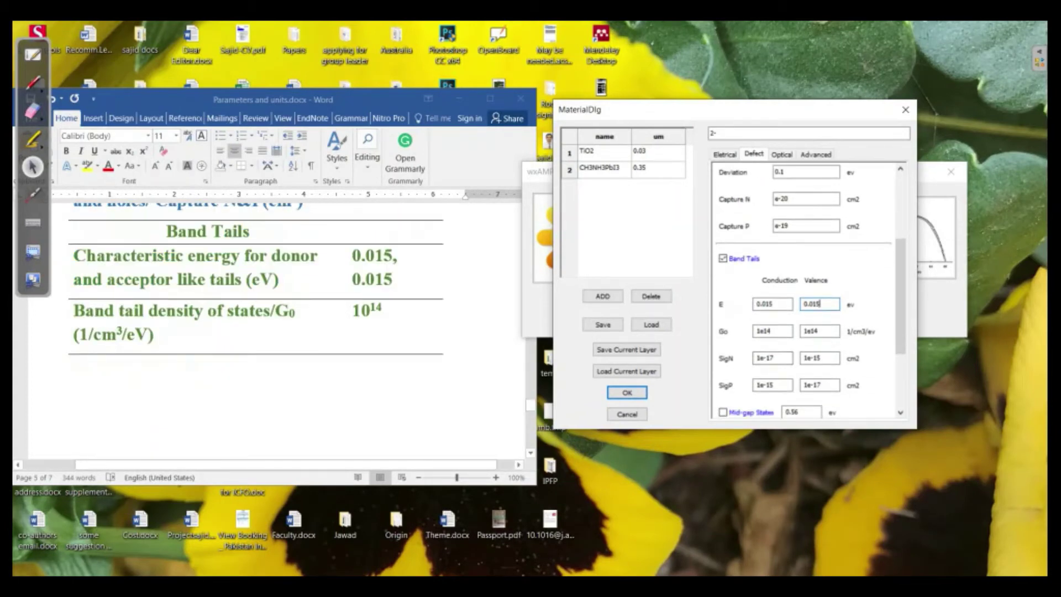
pyautogui.scroll(-5, 254, 331)
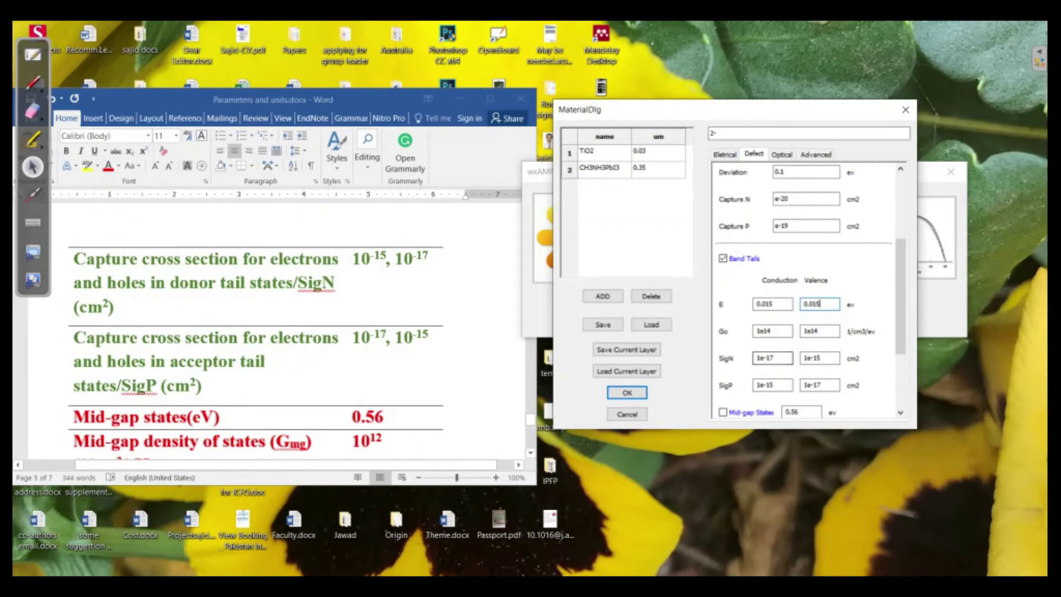
# Set band-tail SigN to 1e-15/1e-17 and SigP to 1e-17/1e-15 cm2
pyautogui.click(775, 358)
pyautogui.moveTo(775, 358); pyautogui.dragTo(770, 358)
pyautogui.write('5')
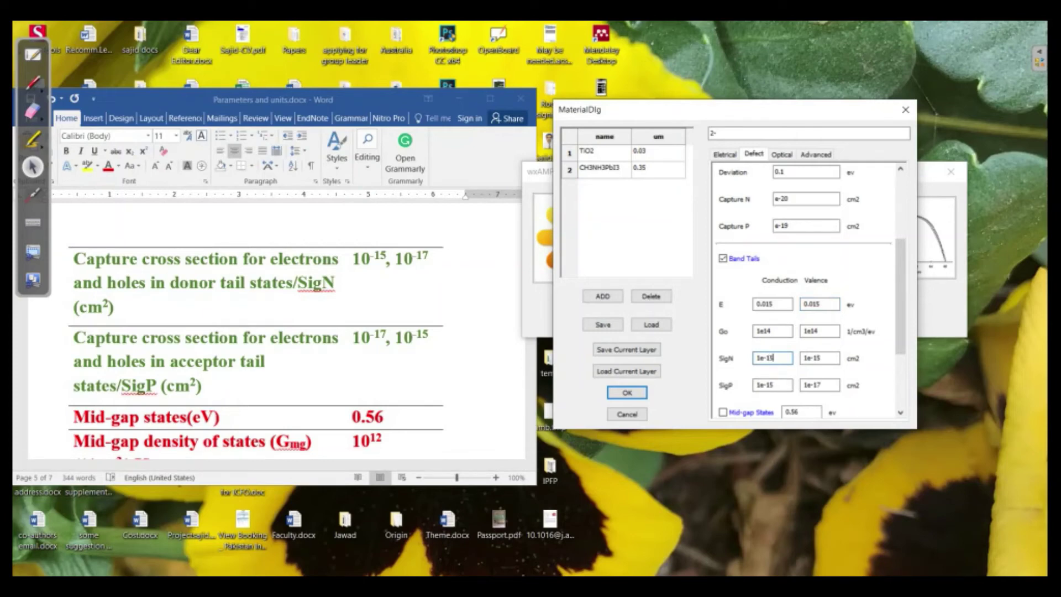
pyautogui.click(821, 358)
pyautogui.moveTo(821, 358); pyautogui.dragTo(818, 358)
pyautogui.write('7')
pyautogui.click(775, 385)
pyautogui.press('BackSpace')
pyautogui.write('7')
pyautogui.moveTo(822, 385); pyautogui.dragTo(813, 385)
pyautogui.write('15')
pyautogui.scroll(-2, 812, 376)
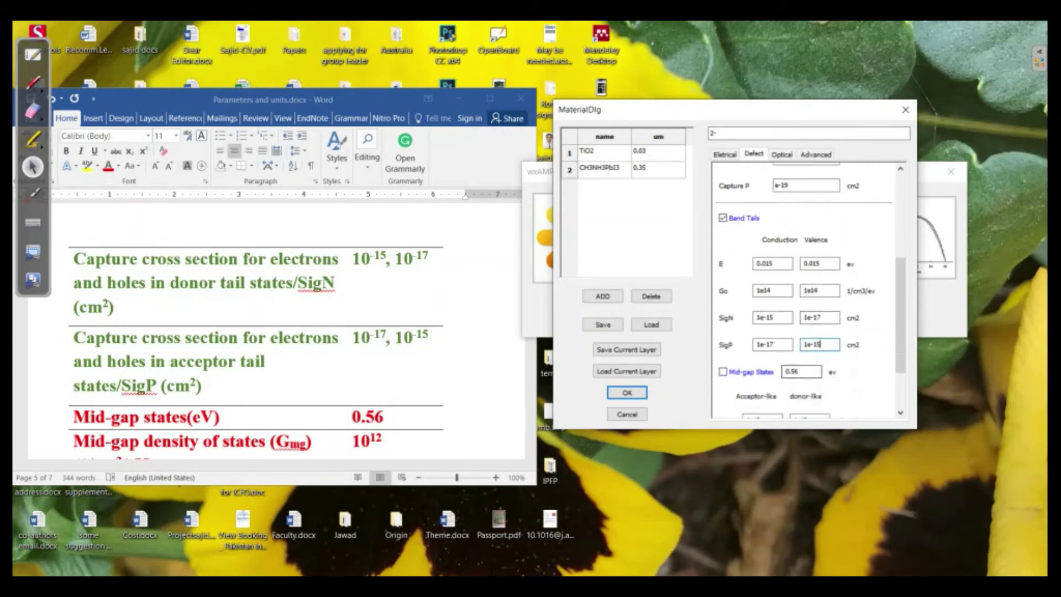
# Enable Mid-gap States at 0.56 eV and check Gmg 1e12, SigN 1e-17/1e-15, SigP 1e-15/1e-17
pyautogui.click(723, 372)
pyautogui.scroll(-4, 811, 291)
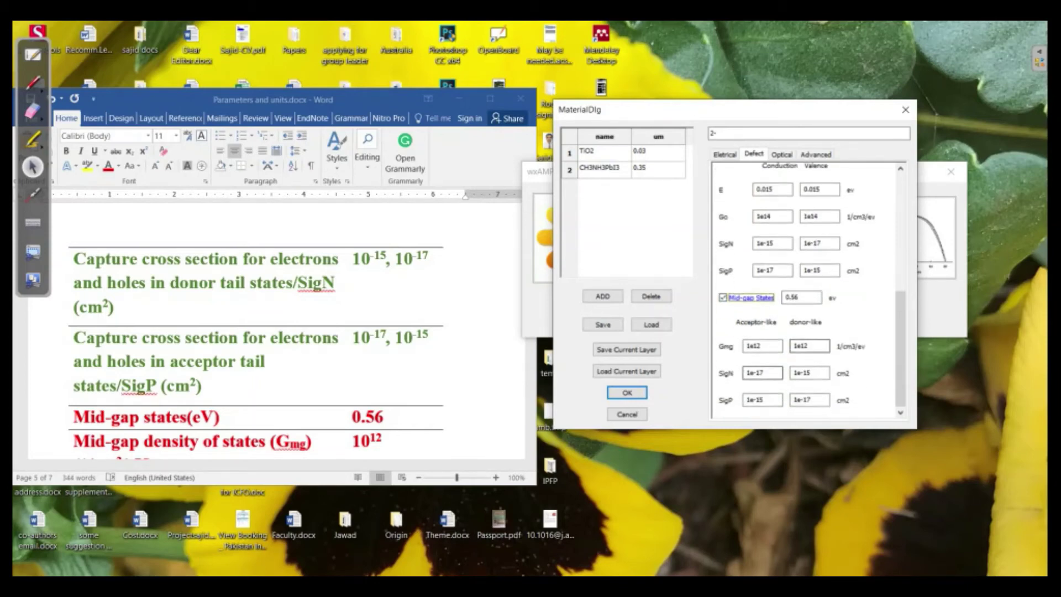
pyautogui.scroll(-2, 254, 331)
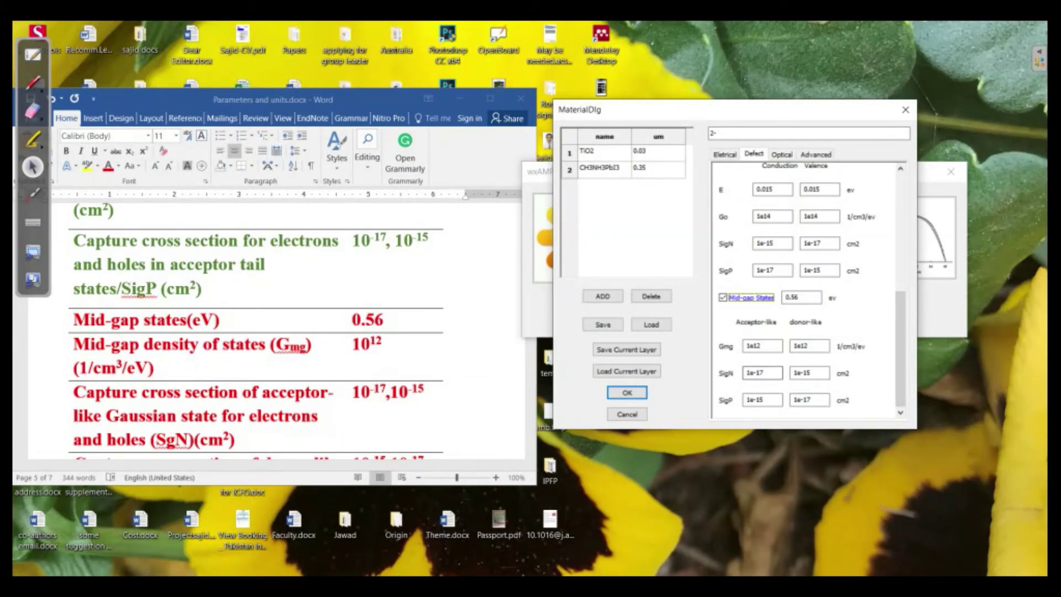
pyautogui.scroll(-2, 254, 331)
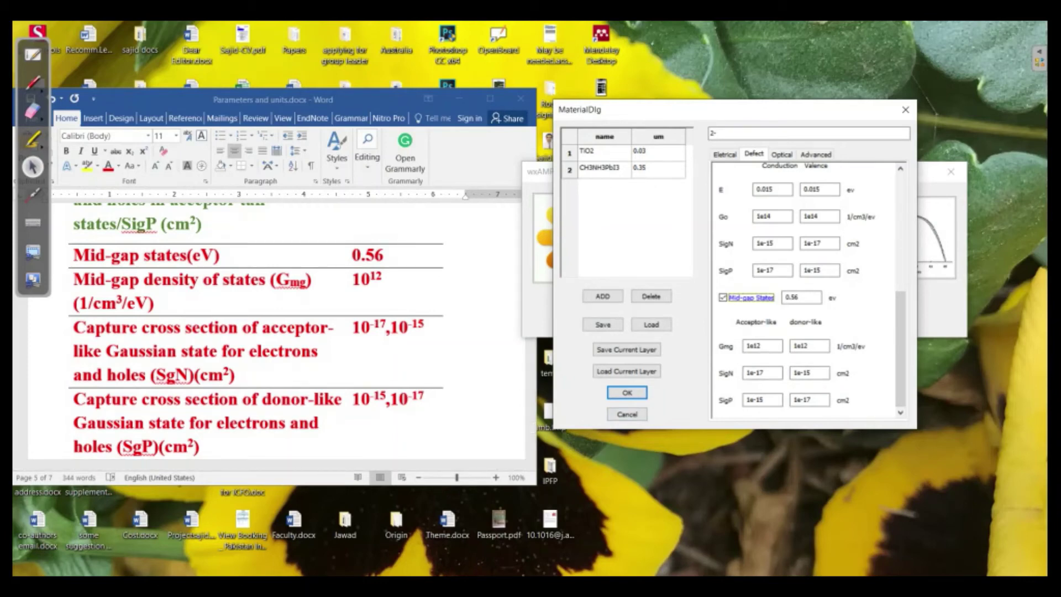
pyautogui.click(762, 400)
pyautogui.scroll(-2, 254, 331)
pyautogui.scroll(3, 254, 332)
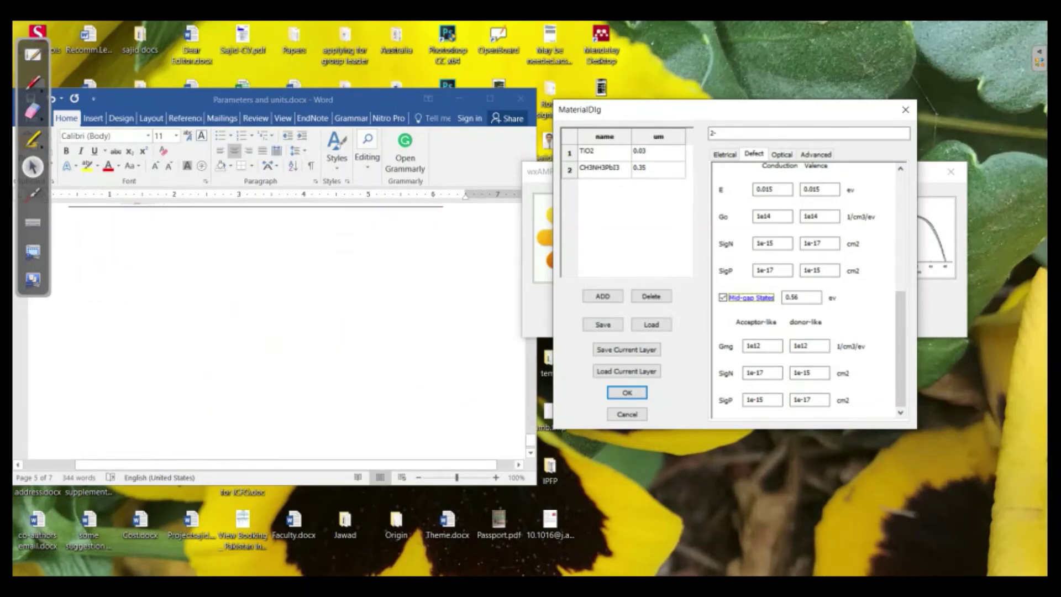
pyautogui.scroll(2, 804, 290)
pyautogui.scroll(5, 804, 290)
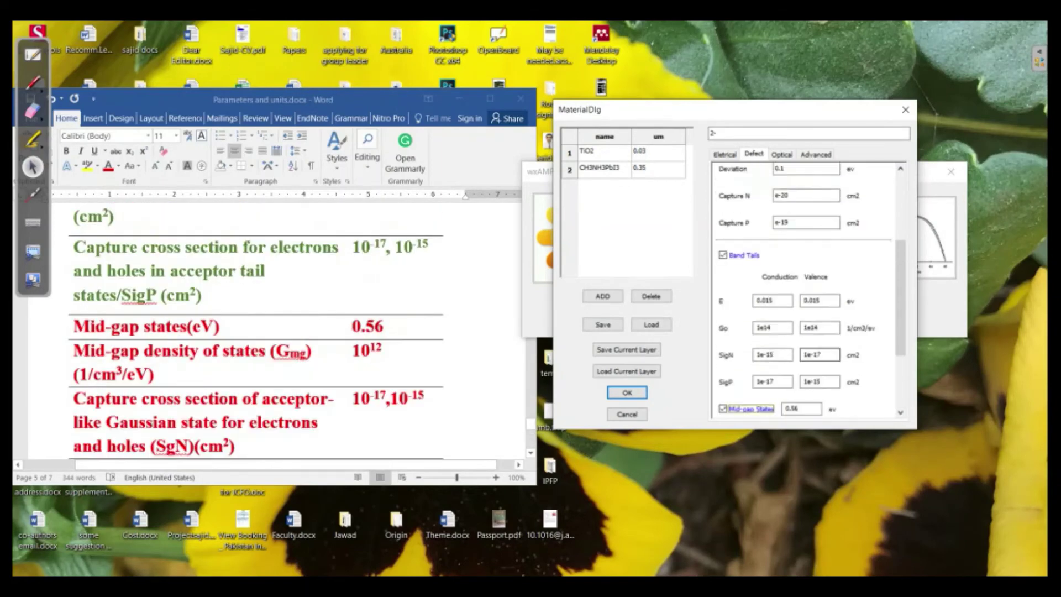